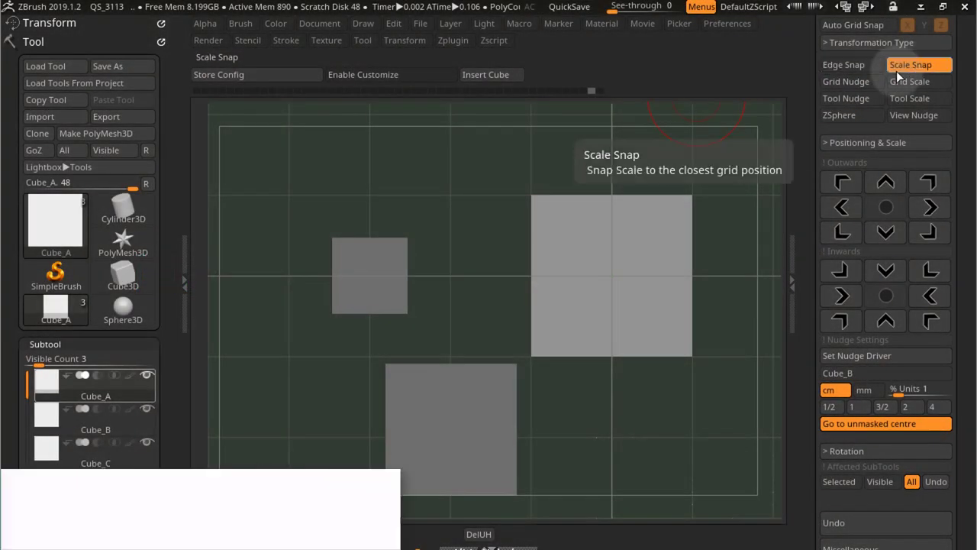
Look through the nudge settings offered by the Grid Nudge, Grid Scale and ZSphere transformation types.
{"action": "left_click", "coordinate": [856, 80]}
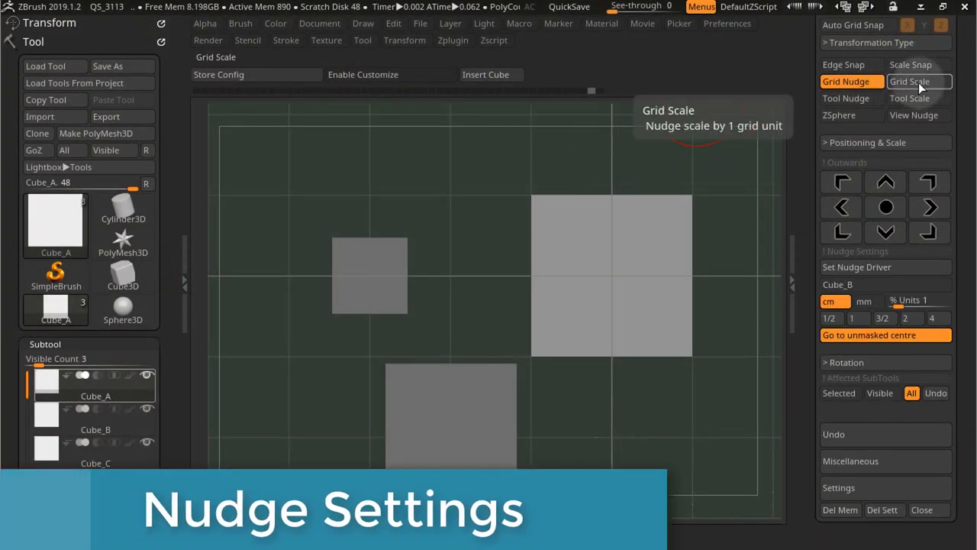
{"action": "left_click", "coordinate": [919, 82]}
{"action": "left_click", "coordinate": [846, 114]}
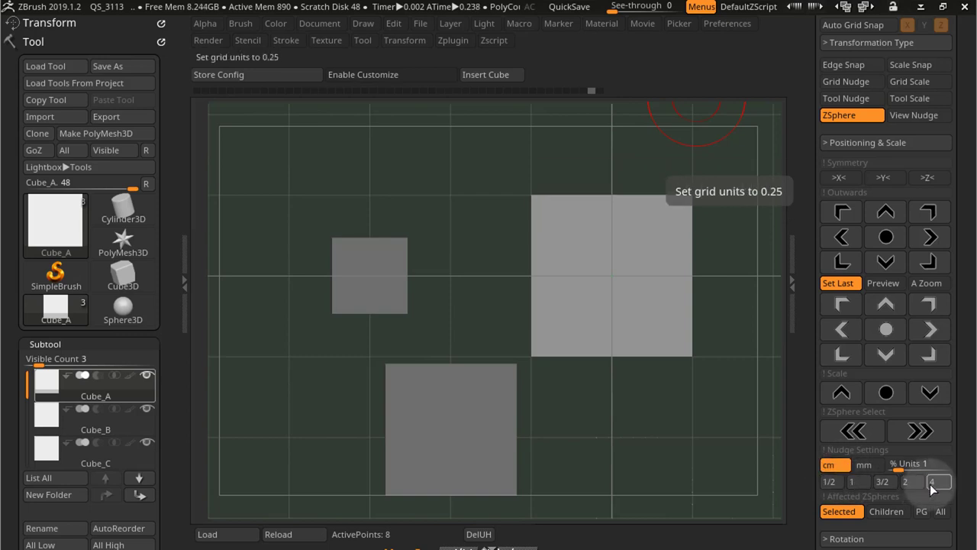
Using Grid Nudge, move all SubTools 1 cm to the left and back to the right.
{"action": "left_click", "coordinate": [842, 81]}
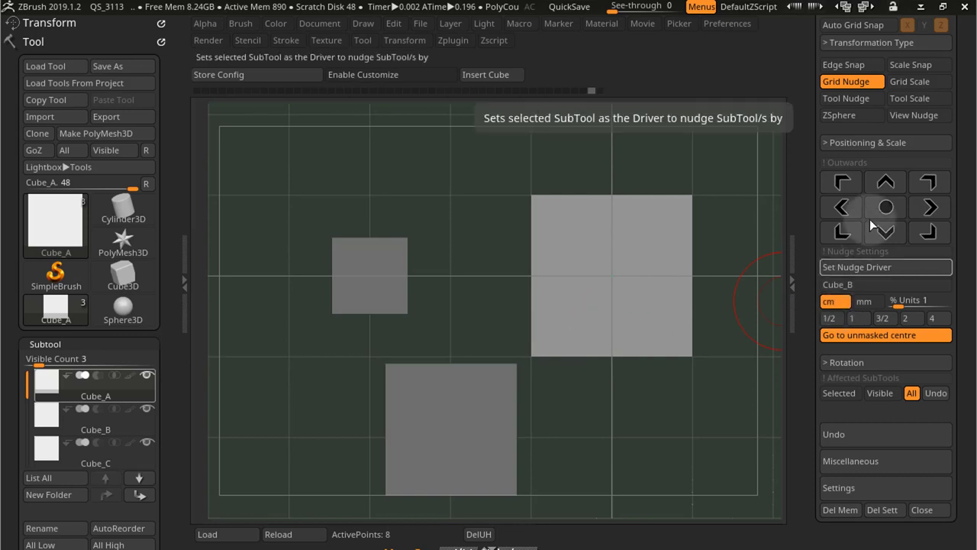
{"action": "left_click", "coordinate": [842, 206]}
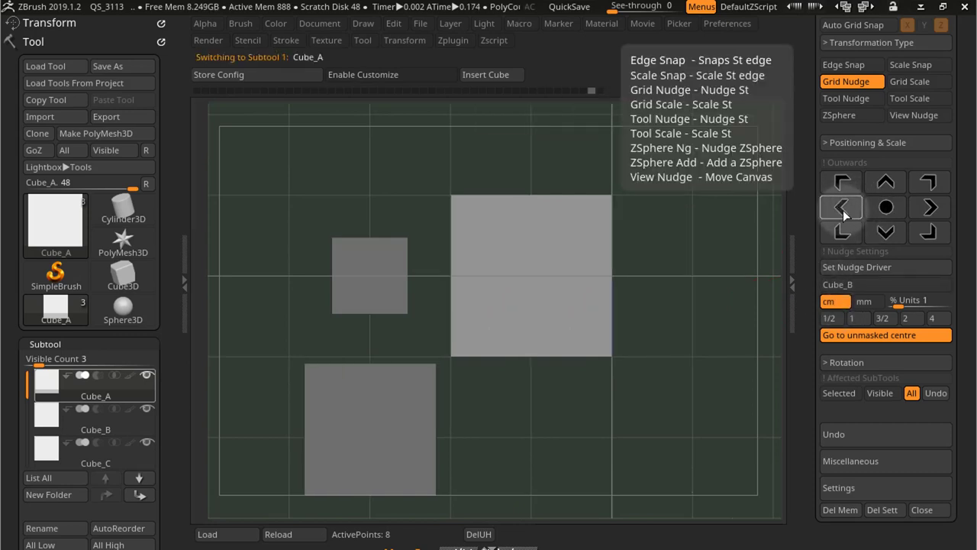
{"action": "left_click", "coordinate": [929, 207]}
Restrict the affected SubTools to the selected one, nudge Cube_A 1 cm left and undo the move.
{"action": "left_click", "coordinate": [828, 393]}
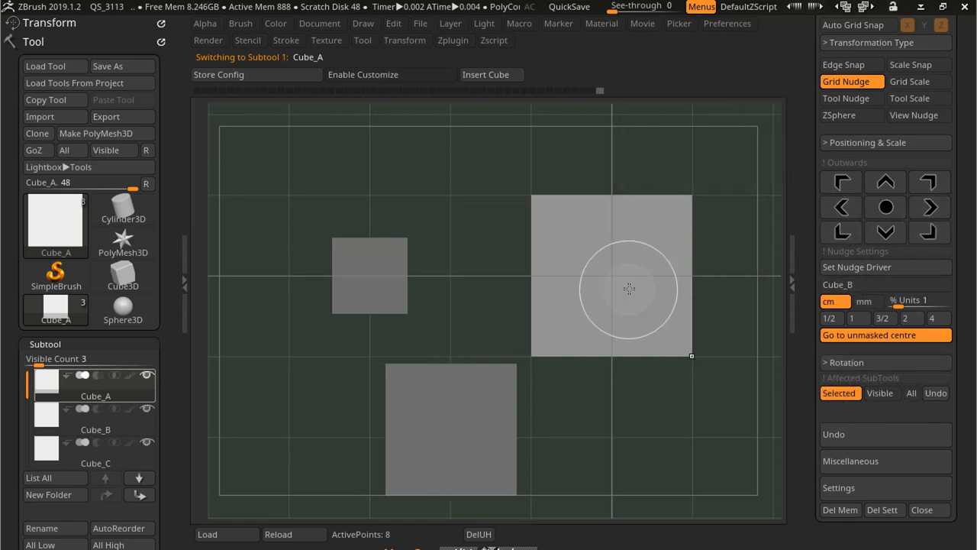
{"action": "left_click", "coordinate": [853, 207]}
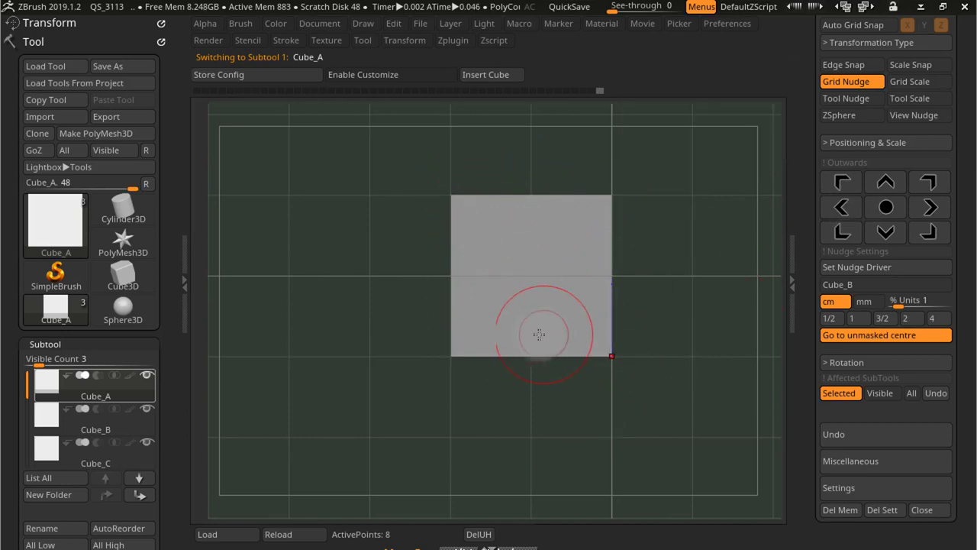
{"action": "key", "text": "ctrl+z"}
Change the nudge units to mm, then move Cube_A 1 mm to the left and back.
{"action": "left_click", "coordinate": [870, 302]}
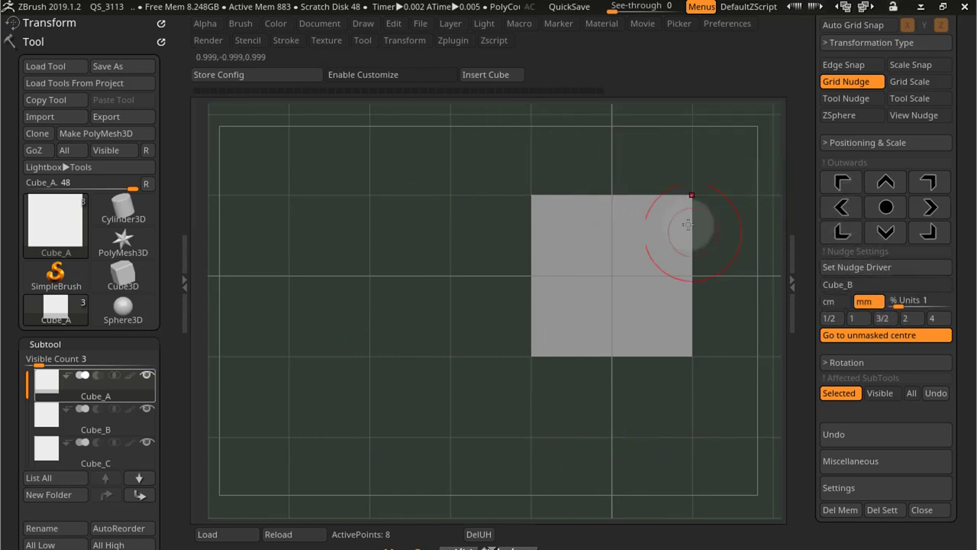
{"action": "left_click", "coordinate": [843, 212]}
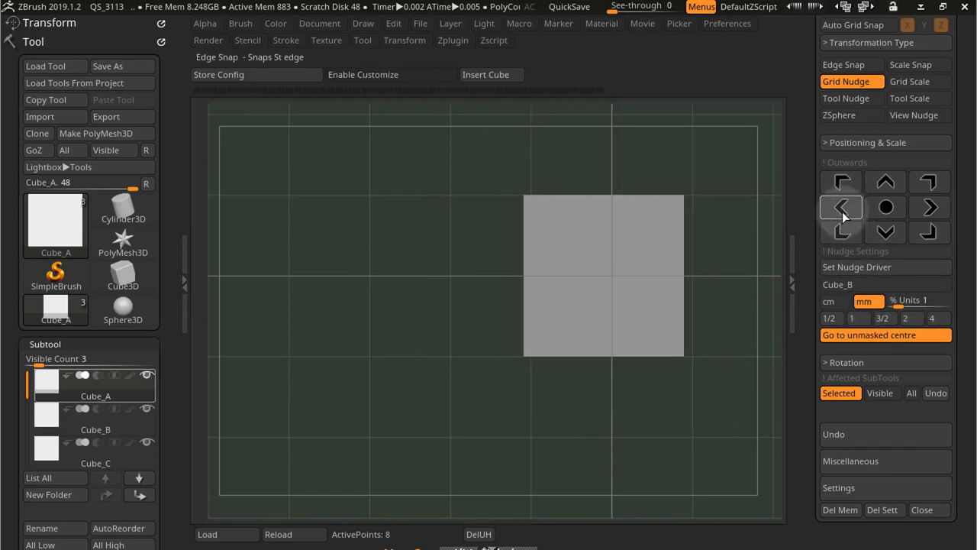
{"action": "left_click", "coordinate": [931, 212]}
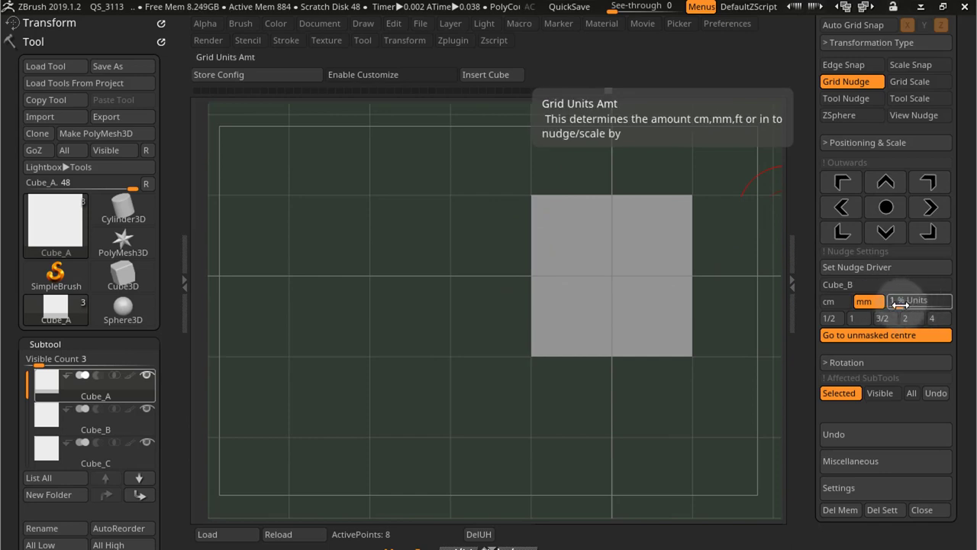
Return the units to cm with an amount of 0.5, then nudge Cube_A left and back.
{"action": "left_click", "coordinate": [834, 302]}
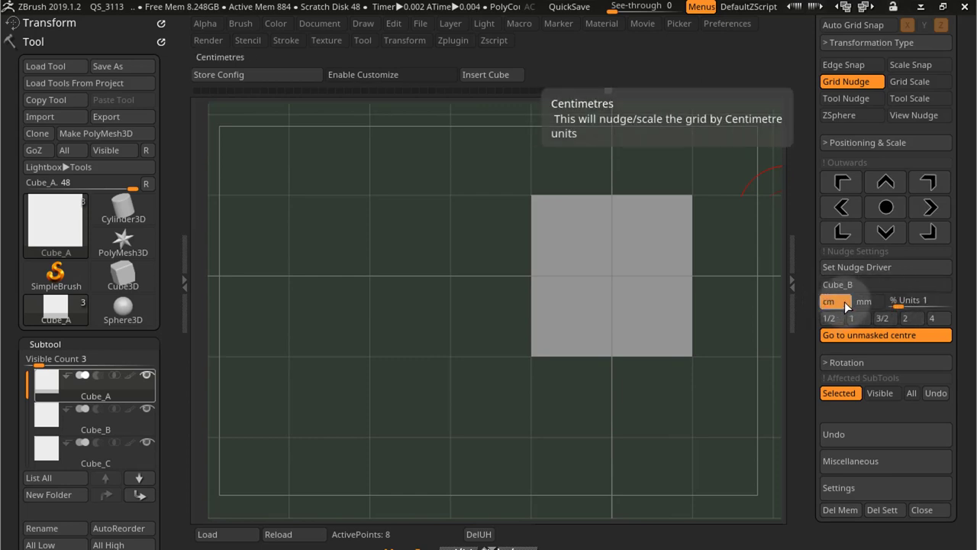
{"action": "left_click", "coordinate": [916, 302]}
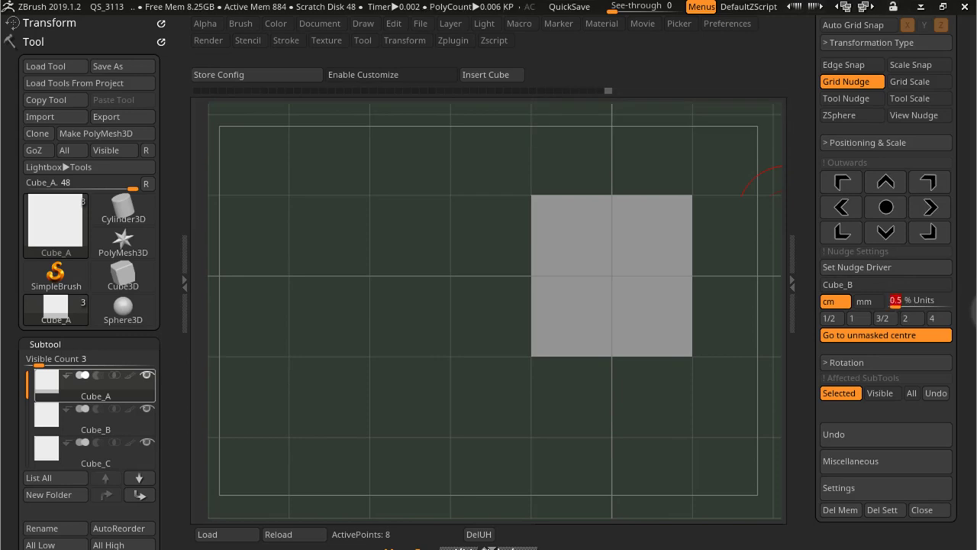
{"action": "type", "text": "0.5"}
{"action": "left_click", "coordinate": [843, 206]}
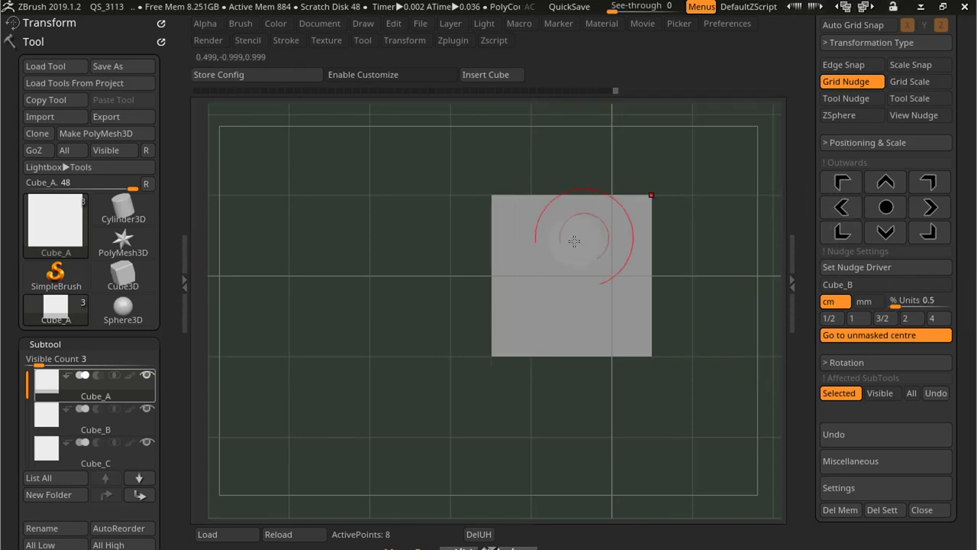
{"action": "mouse_move", "coordinate": [574, 241]}
{"action": "left_mouse_down"}
{"action": "mouse_move", "coordinate": [469, 186]}
{"action": "mouse_move", "coordinate": [476, 328]}
{"action": "mouse_move", "coordinate": [493, 344]}
{"action": "mouse_move", "coordinate": [483, 193]}
{"action": "left_mouse_up"}
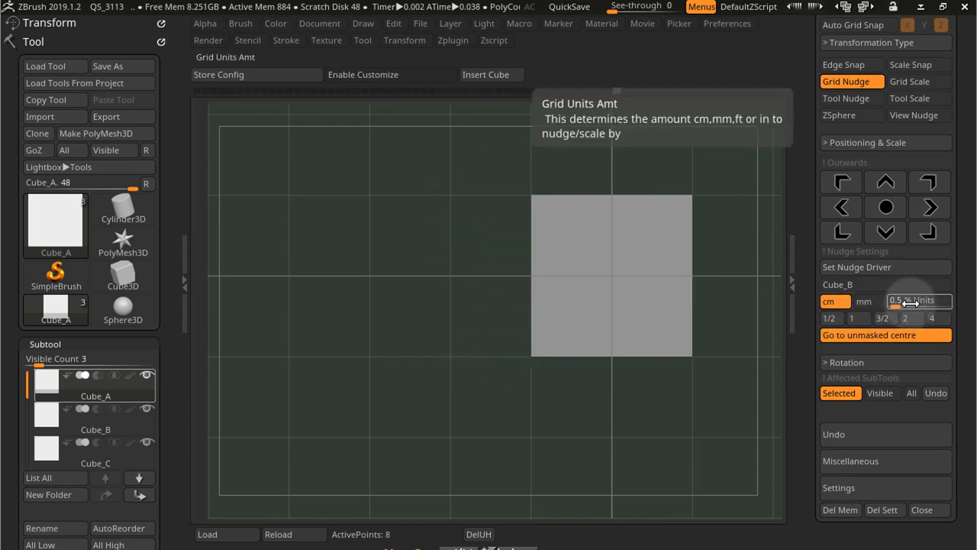
Try the unit presets 1, 3/2, 2 and 4, then move Cube_A 4 cm left and back right.
{"action": "left_click", "coordinate": [853, 318]}
{"action": "left_click", "coordinate": [882, 318]}
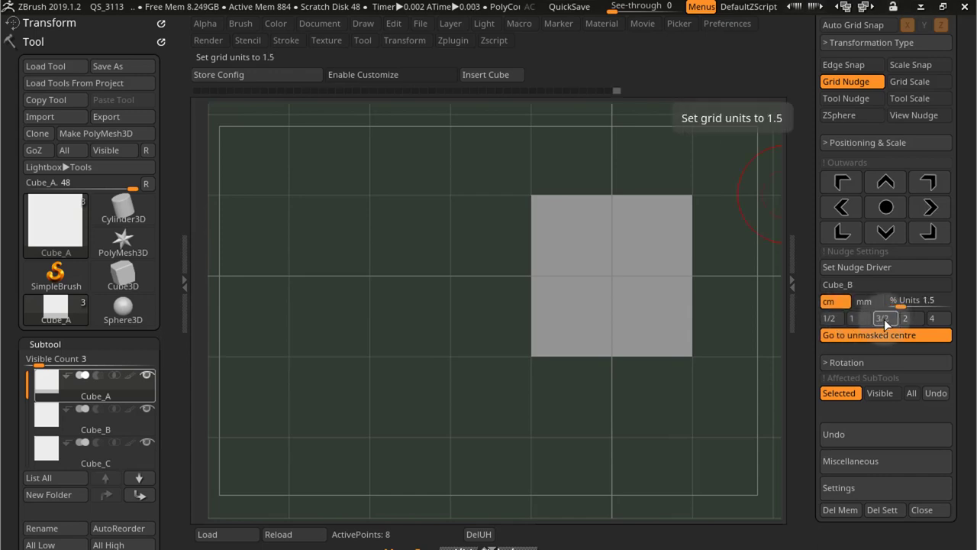
{"action": "left_click", "coordinate": [905, 318]}
{"action": "left_click_drag", "start_coordinate": [907, 319], "coordinate": [909, 410]}
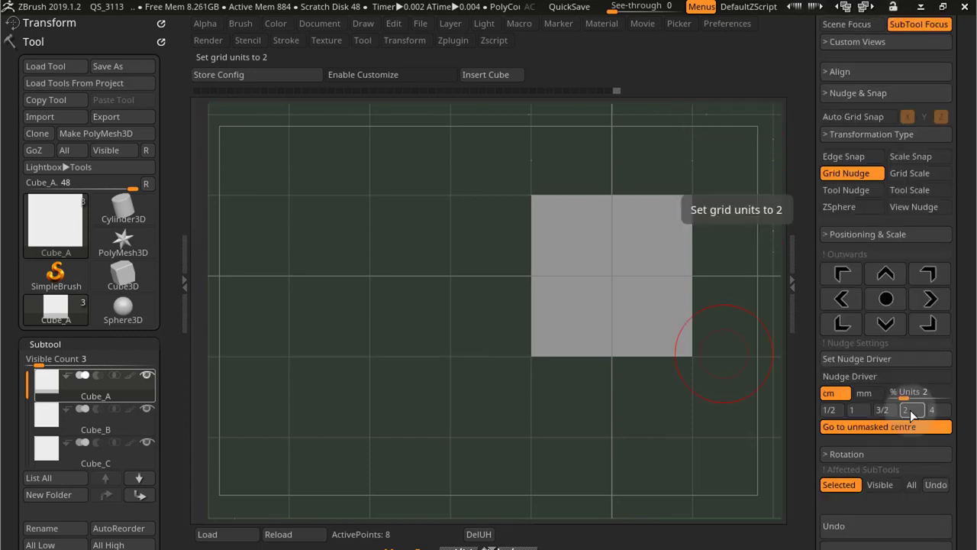
{"action": "left_click", "coordinate": [936, 412]}
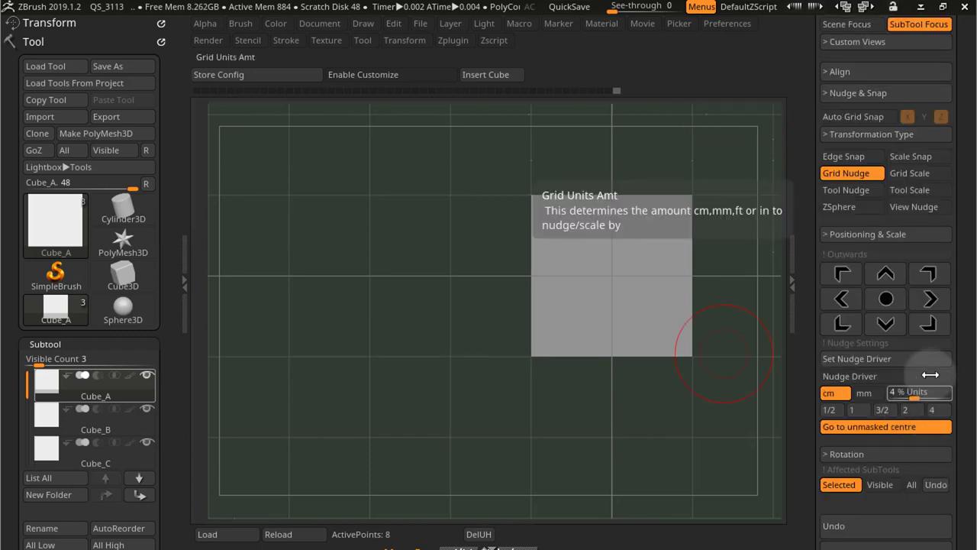
{"action": "left_click", "coordinate": [844, 298]}
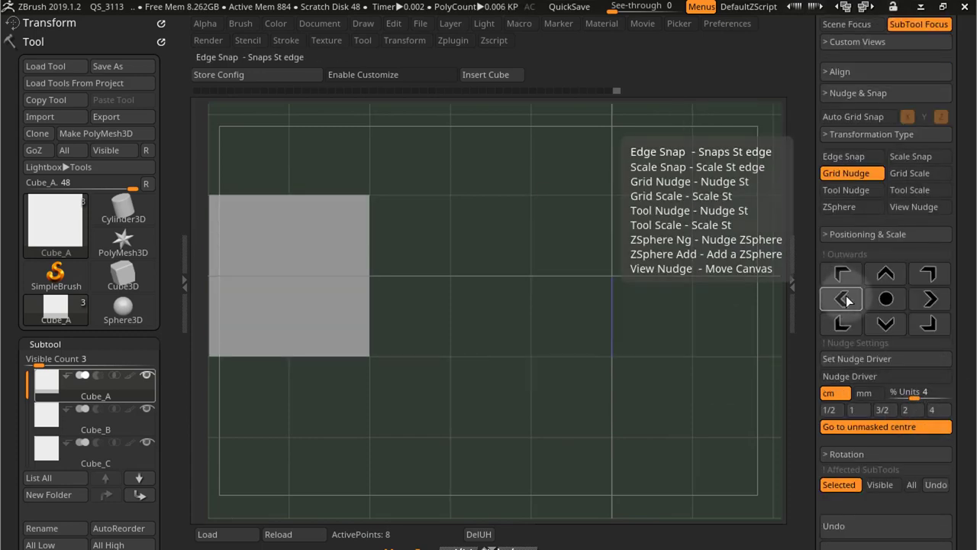
{"action": "left_click", "coordinate": [934, 306]}
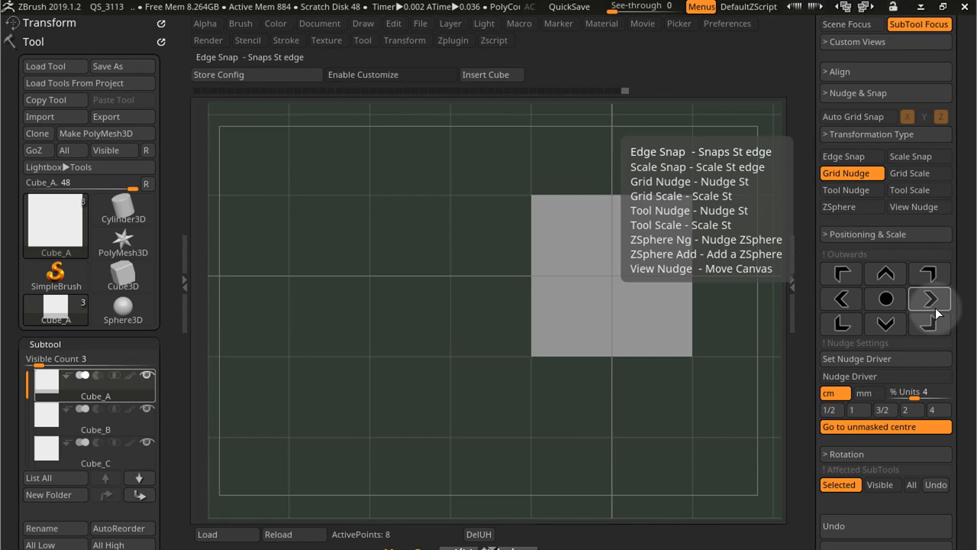
Change the nudge units to mm and move Cube_A 4 mm to the left and back.
{"action": "left_click", "coordinate": [869, 393]}
{"action": "left_click", "coordinate": [843, 298]}
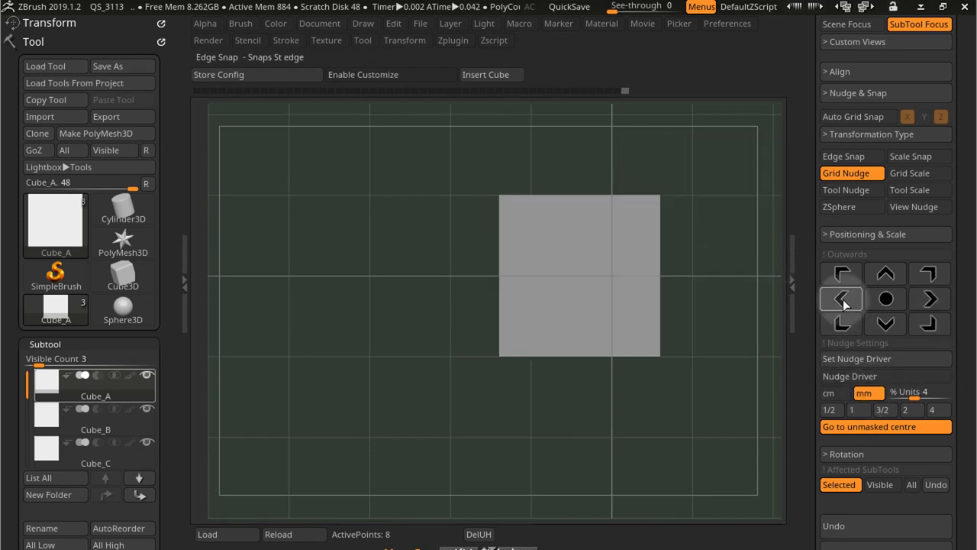
{"action": "left_click", "coordinate": [928, 297]}
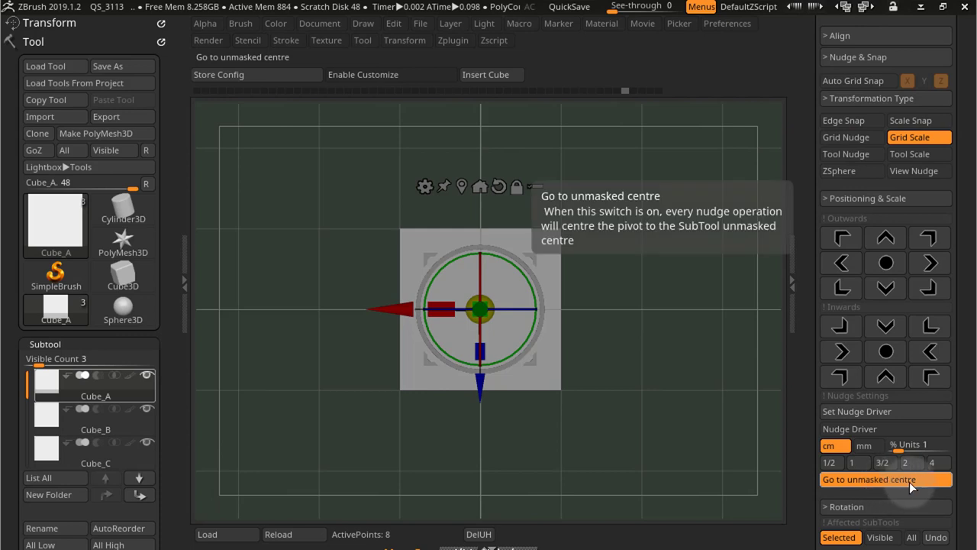
Grid Scale Cube_A 1 cm outwards to the upper left and back, then repeat the outward scale without Go to unmasked centre and undo it.
{"action": "left_click", "coordinate": [843, 240]}
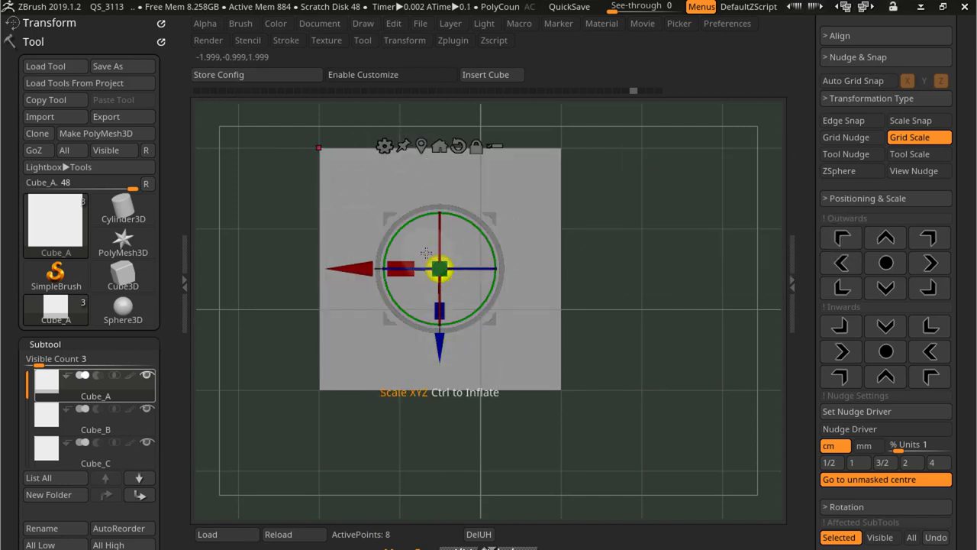
{"action": "left_click", "coordinate": [840, 326]}
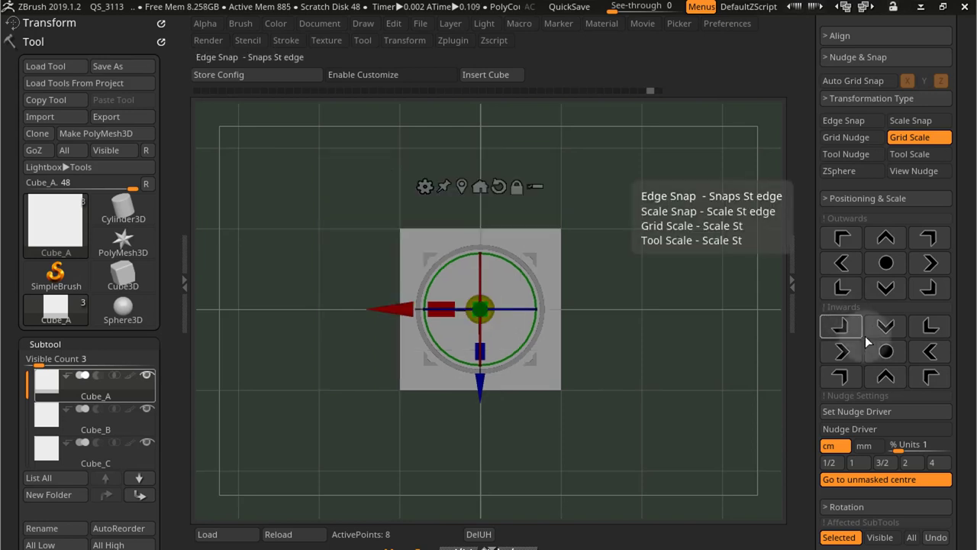
{"action": "left_click", "coordinate": [870, 478]}
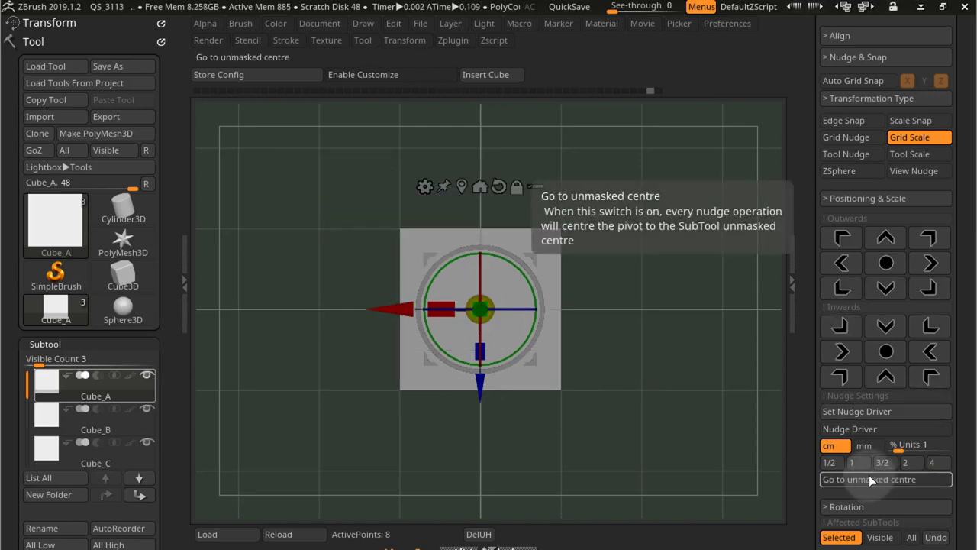
{"action": "left_click", "coordinate": [844, 240]}
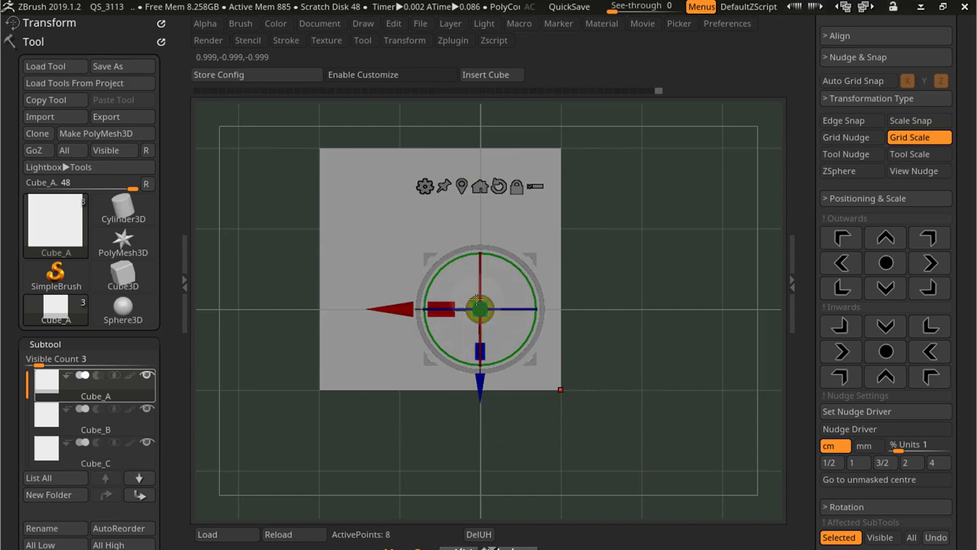
{"action": "key", "text": "ctrl+z"}
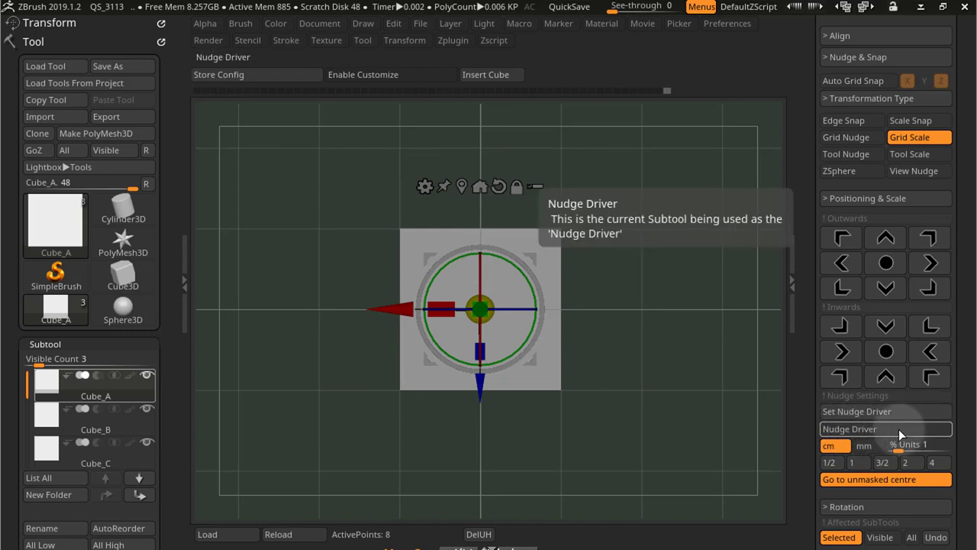
Review the rotation options and the pixel and zoom settings of the View Nudge type.
{"action": "scroll", "coordinate": [970, 405], "scroll_direction": "down", "scroll_amount": 3}
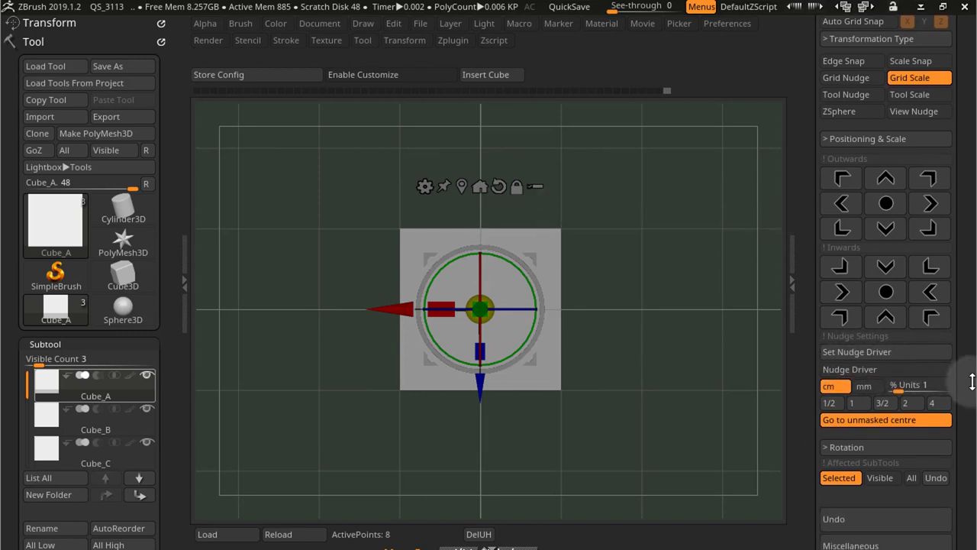
{"action": "left_click", "coordinate": [890, 446]}
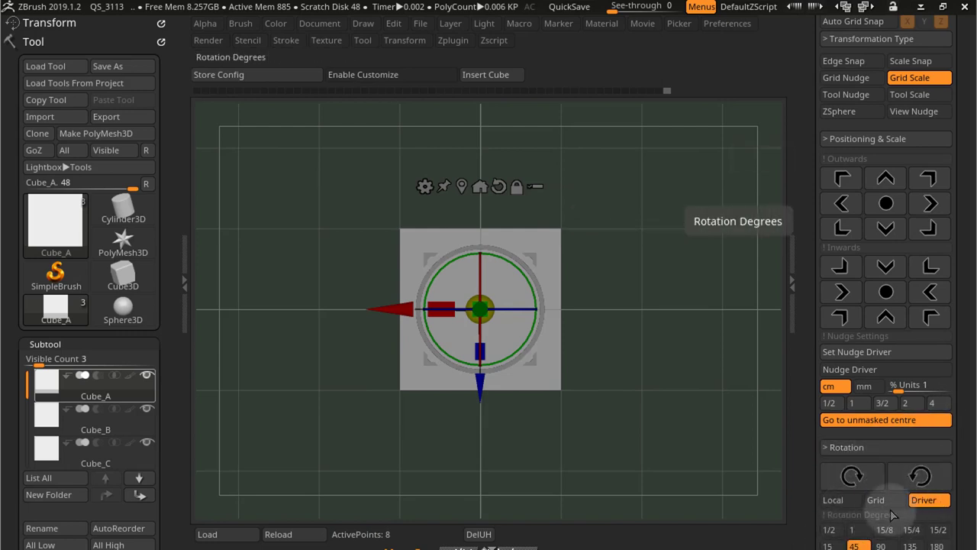
{"action": "left_click", "coordinate": [869, 446]}
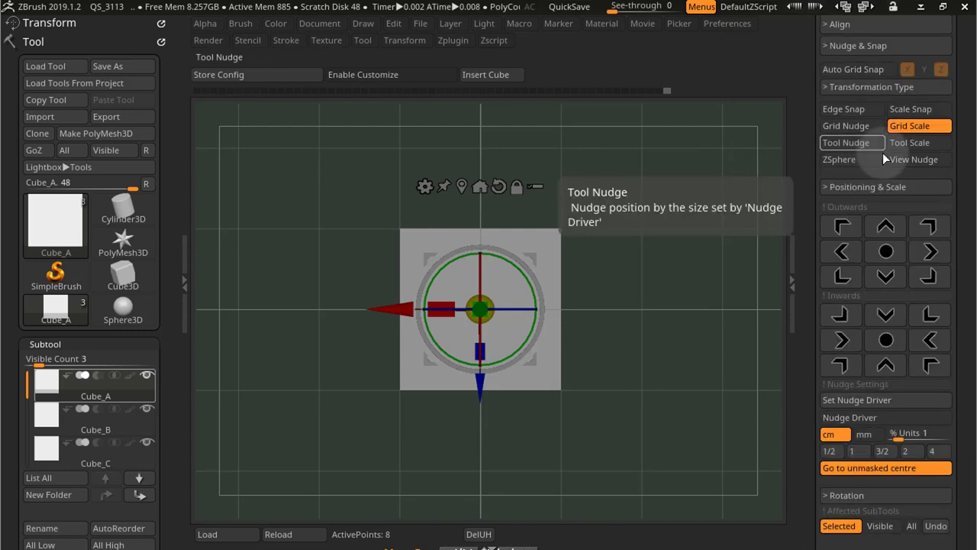
{"action": "left_click", "coordinate": [912, 161]}
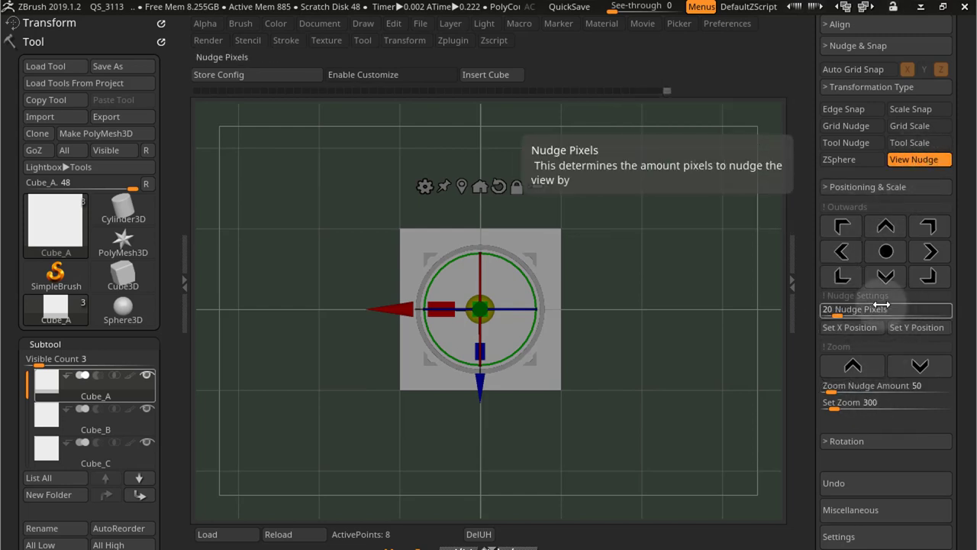
Switch to Tool Nudge with a nudge amount of 1 and set Cube_B as the Nudge Driver.
{"action": "left_click", "coordinate": [844, 138]}
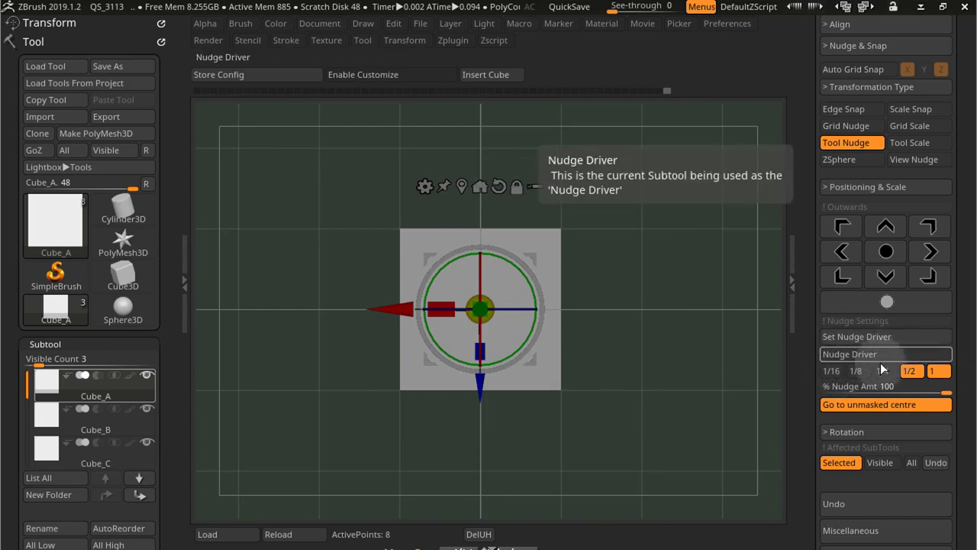
{"action": "left_click", "coordinate": [936, 371]}
{"action": "left_click", "coordinate": [233, 292]}
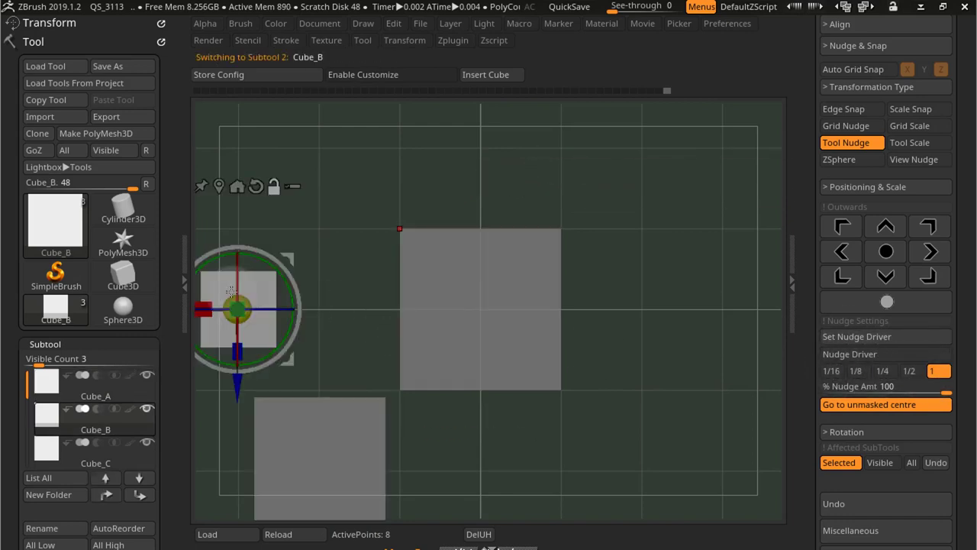
{"action": "left_click_drag", "start_coordinate": [366, 336], "coordinate": [442, 341], "text": "alt"}
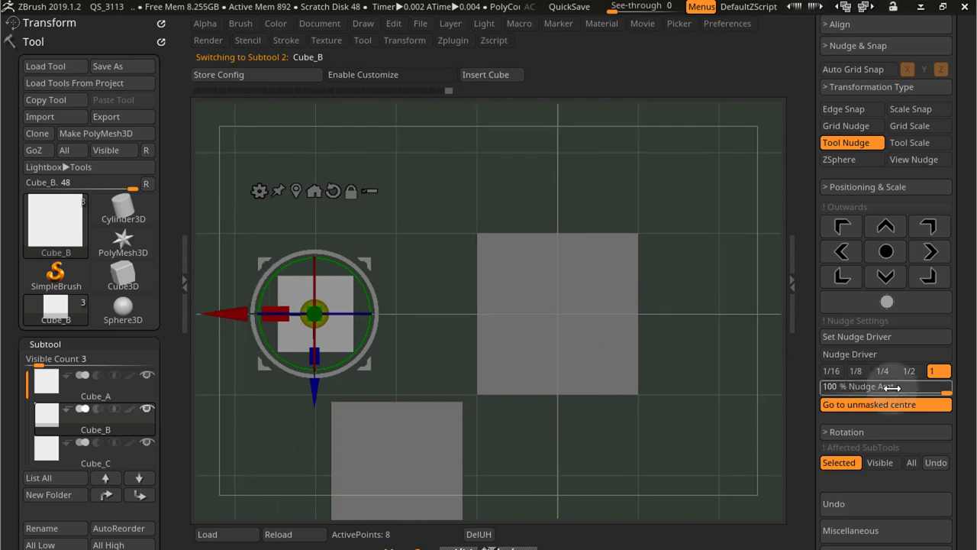
{"action": "left_click", "coordinate": [859, 336]}
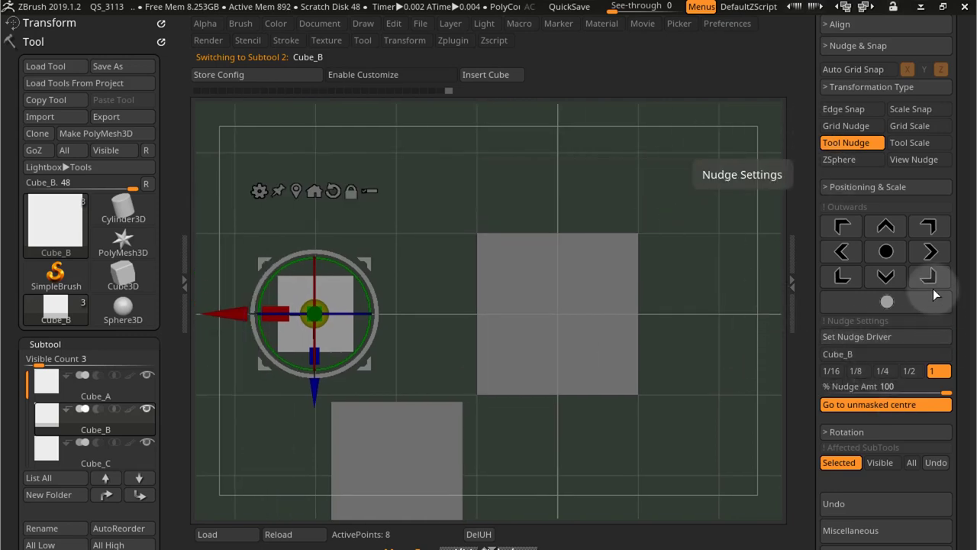
Select Cube_A and nudge it to the right by the full size of the Nudge Driver.
{"action": "left_click", "coordinate": [544, 287]}
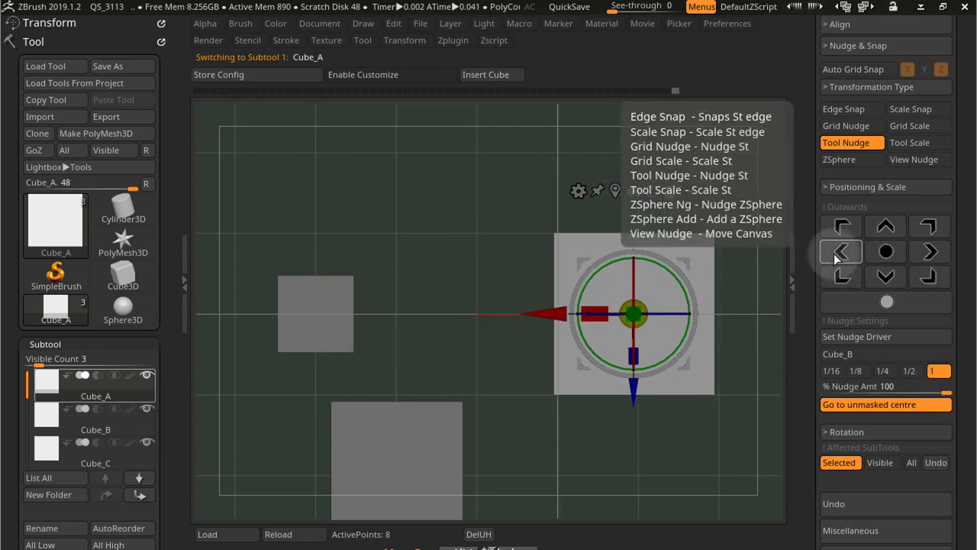
{"action": "left_click", "coordinate": [929, 251]}
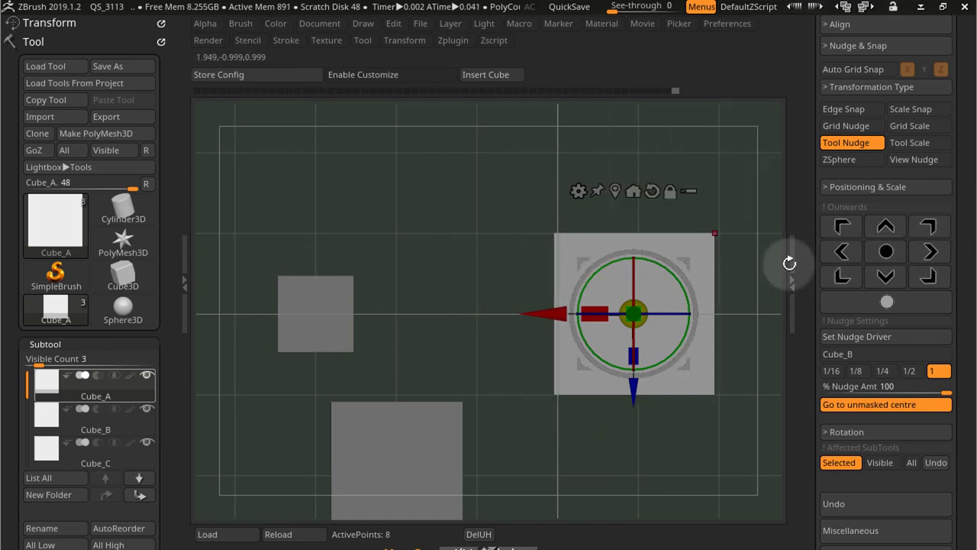
Nudge Cube_A left by the full size of the Nudge Driver, and try the 1/4 and 1/16 nudge amounts before restoring 1.
{"action": "left_click", "coordinate": [836, 254]}
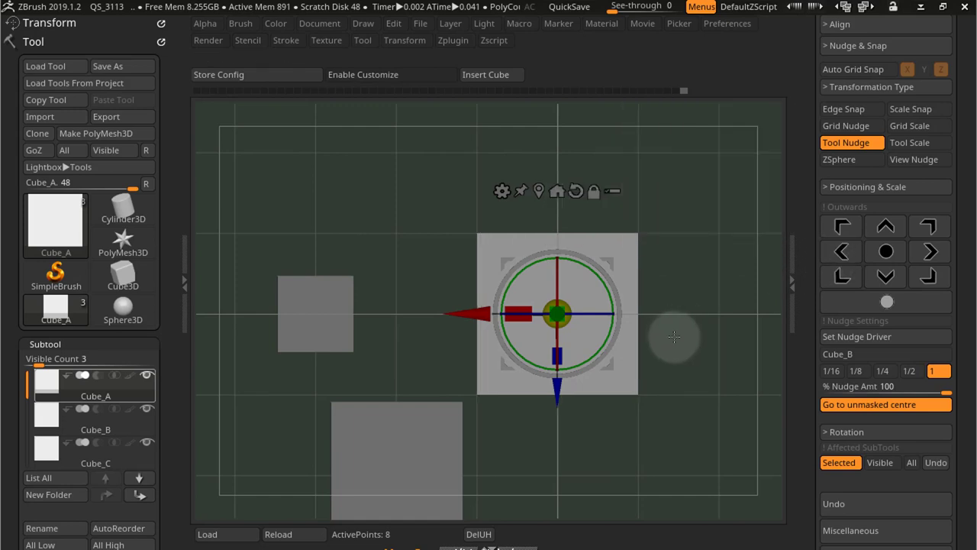
{"action": "left_click", "coordinate": [912, 370]}
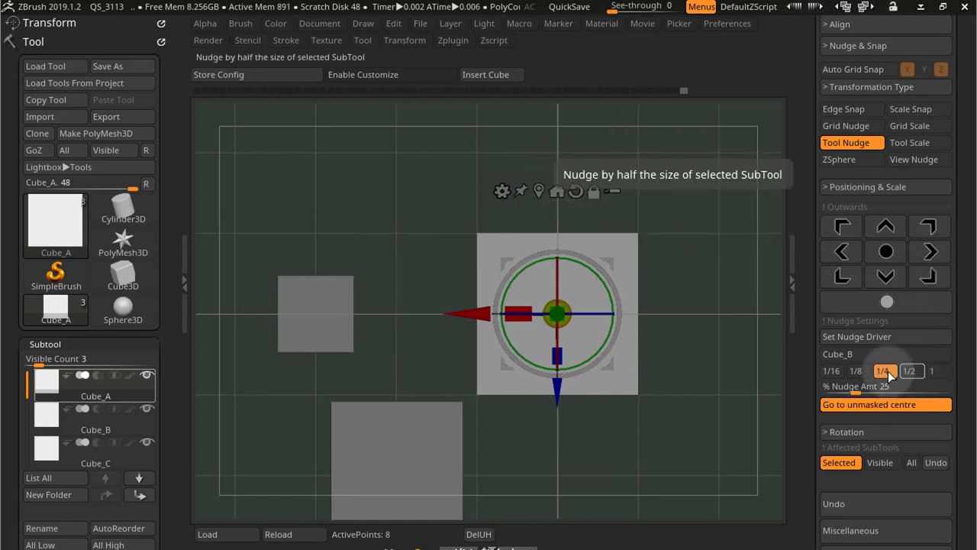
{"action": "left_click", "coordinate": [830, 371]}
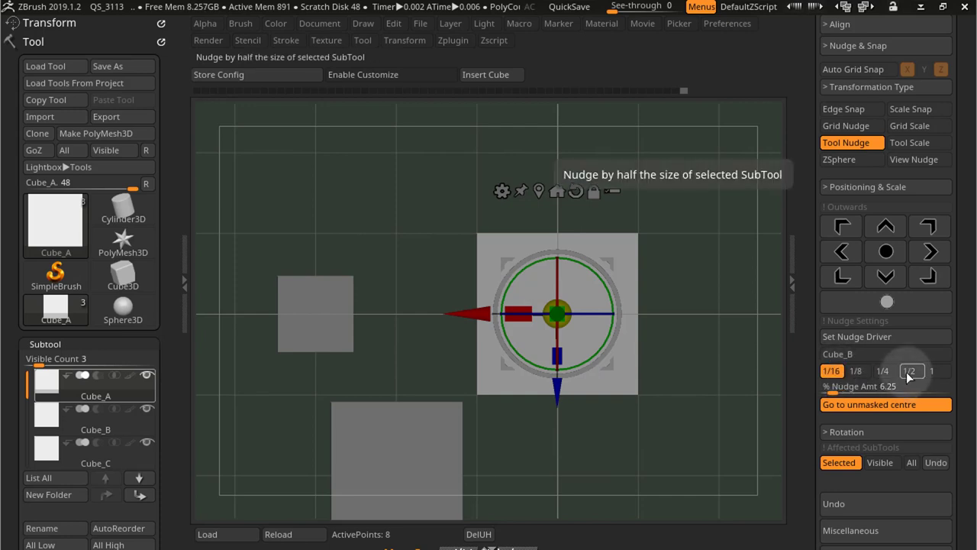
{"action": "left_click", "coordinate": [939, 372]}
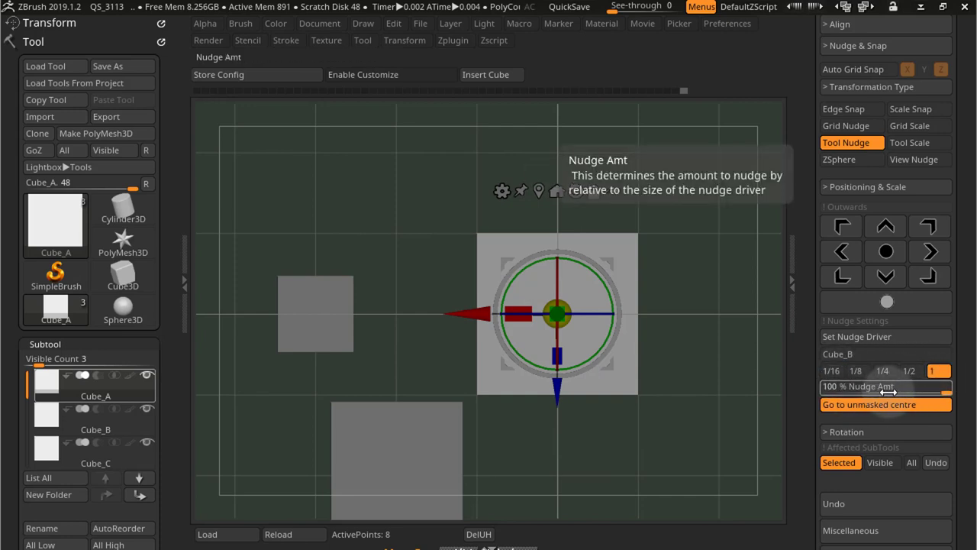
Switch the transformation type to Tool Scale and bring its outwards, inwards and nudge settings into view.
{"action": "left_click", "coordinate": [910, 146]}
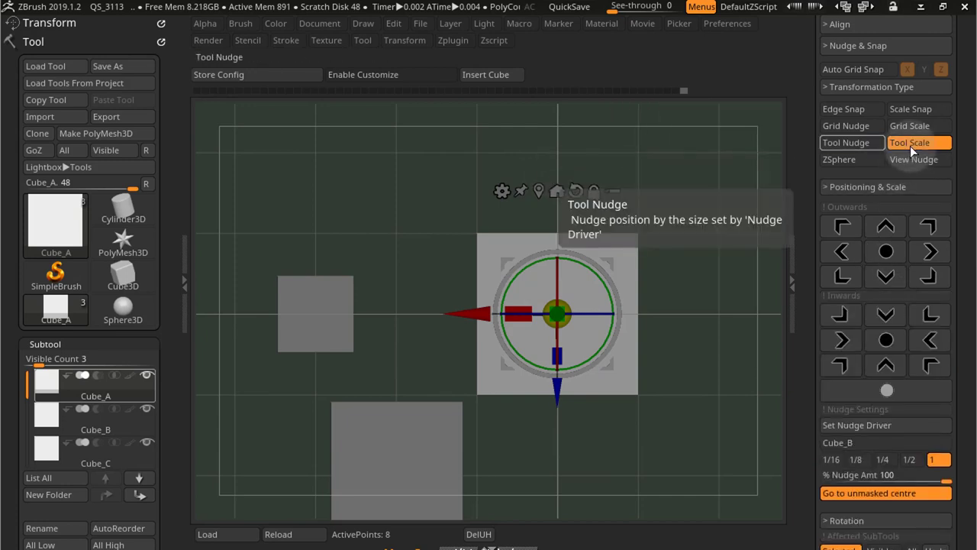
{"action": "left_click_drag", "start_coordinate": [961, 218], "coordinate": [961, 168]}
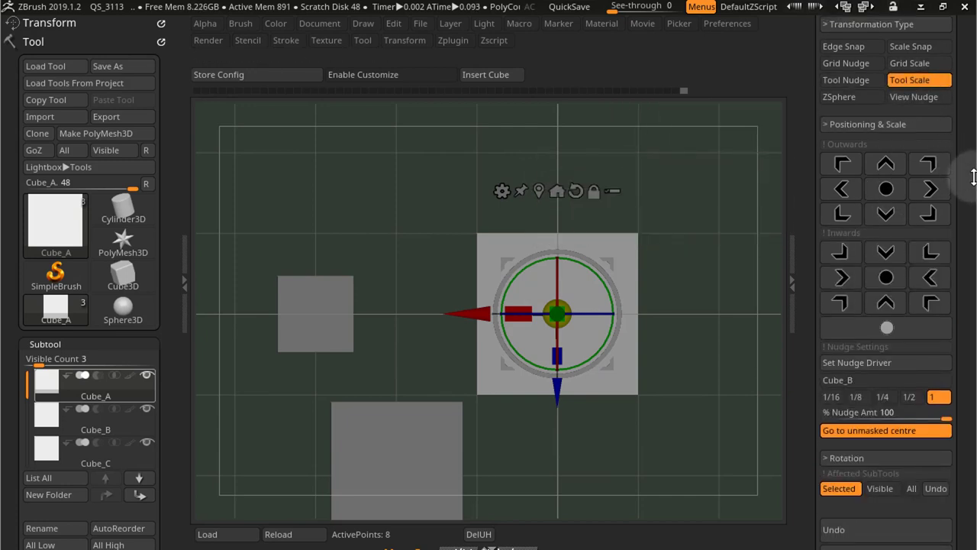